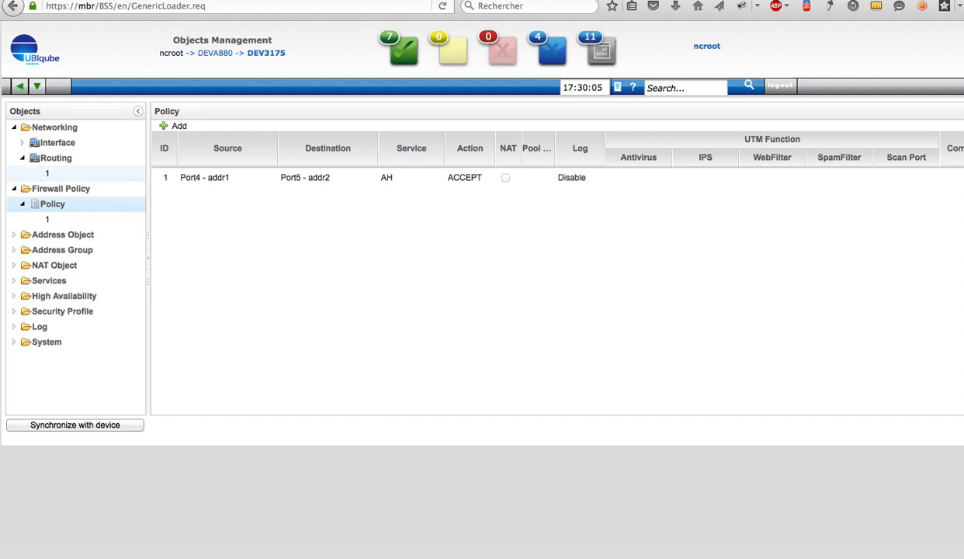
Open the Routing object's definition and examine the Destination IP variable's settings, including its Mandatory option, without changing anything
click(56, 158)
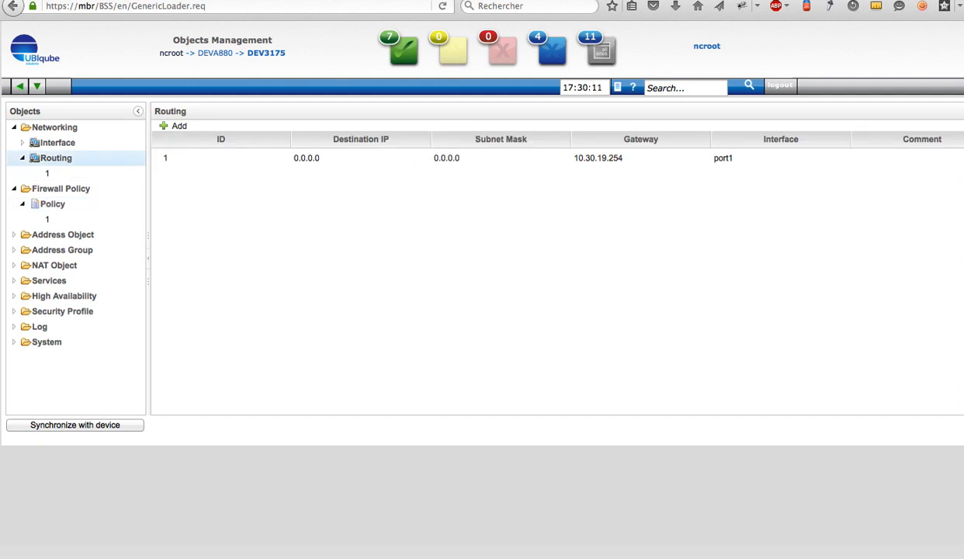
right_click(54, 159)
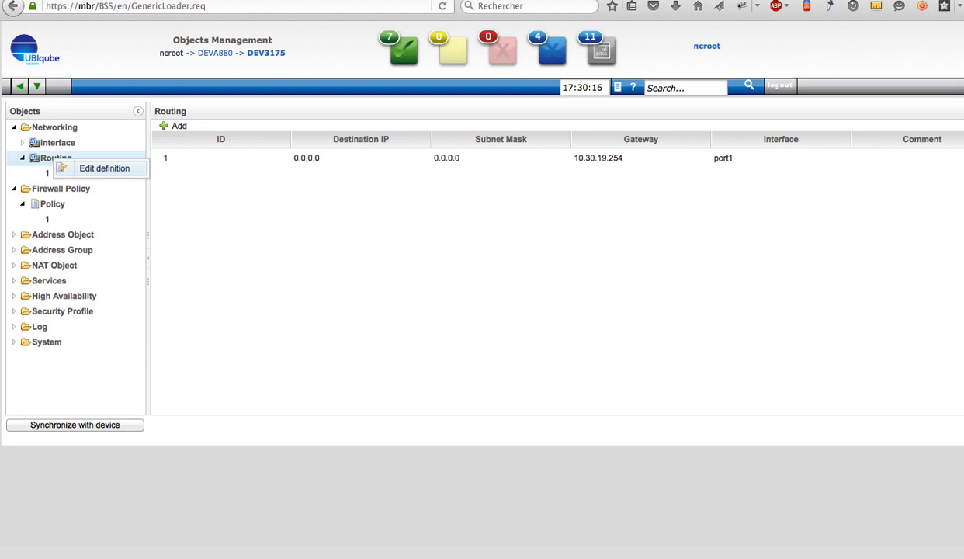
click(104, 169)
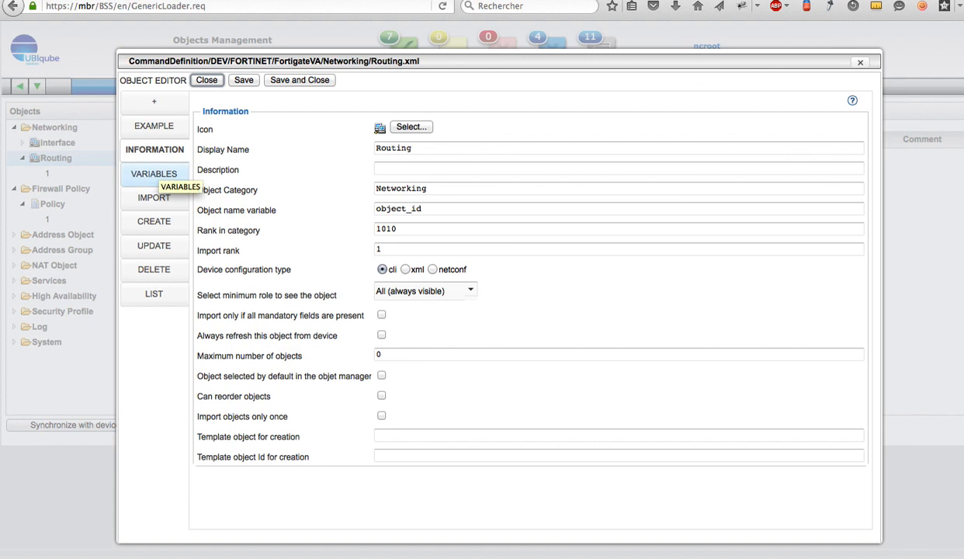
click(159, 175)
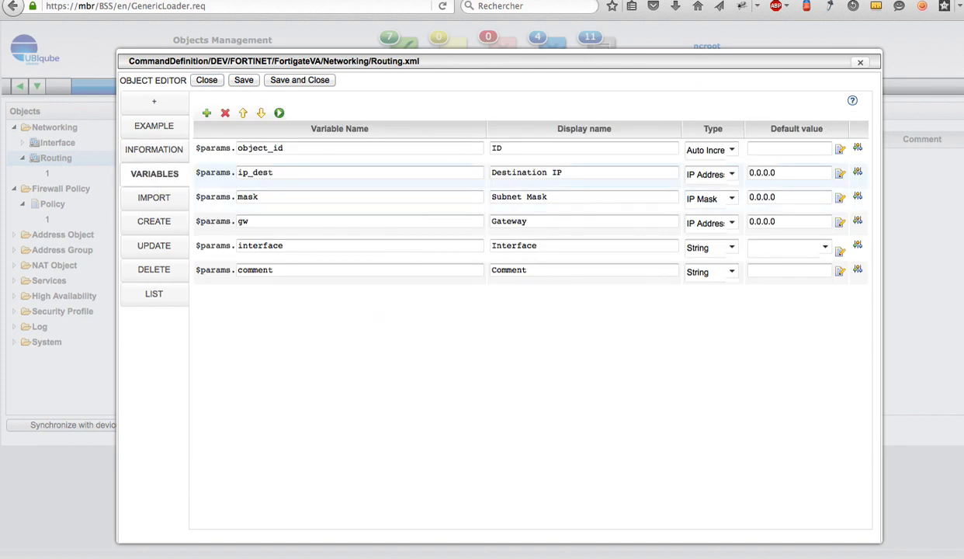
click(858, 171)
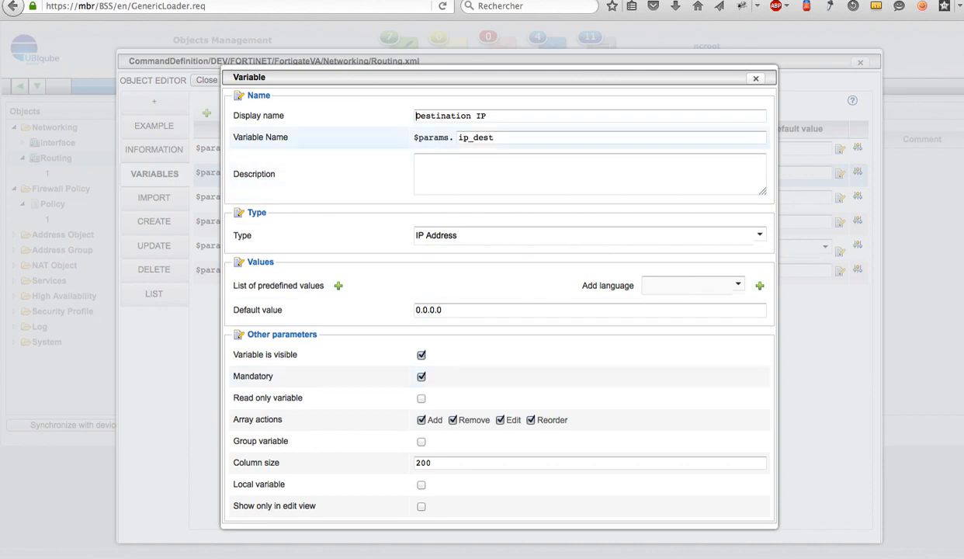
click(755, 78)
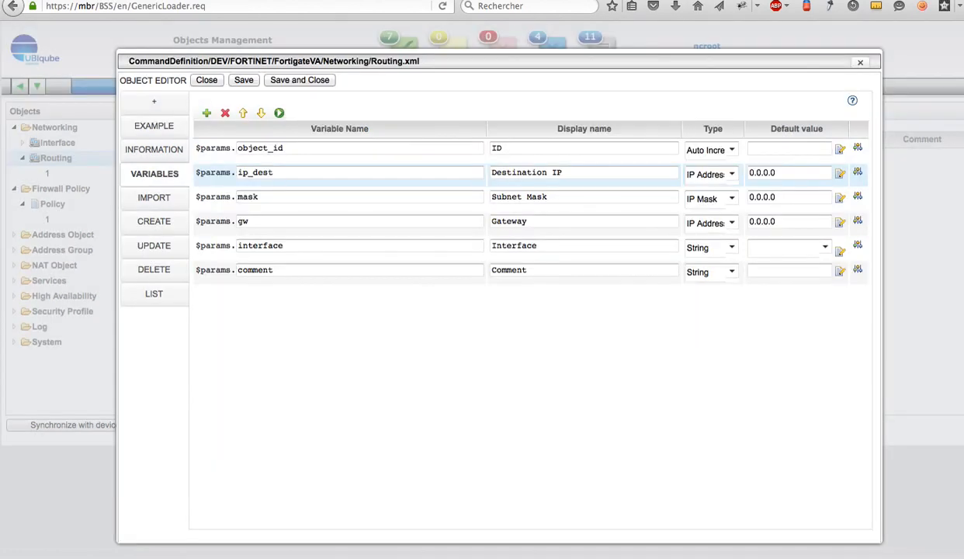
click(860, 62)
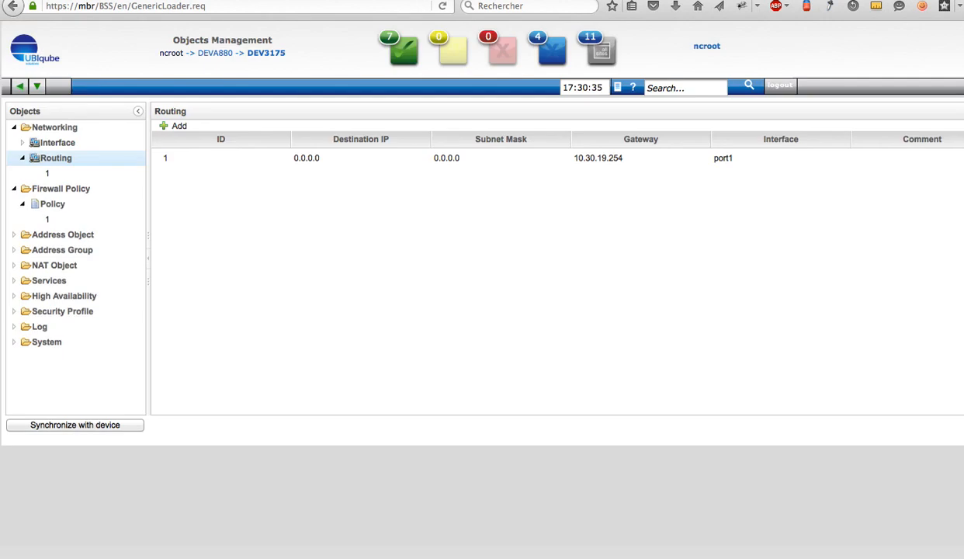
Try to save a new Routing object with an empty Destination IP, and cancel its creation
click(179, 126)
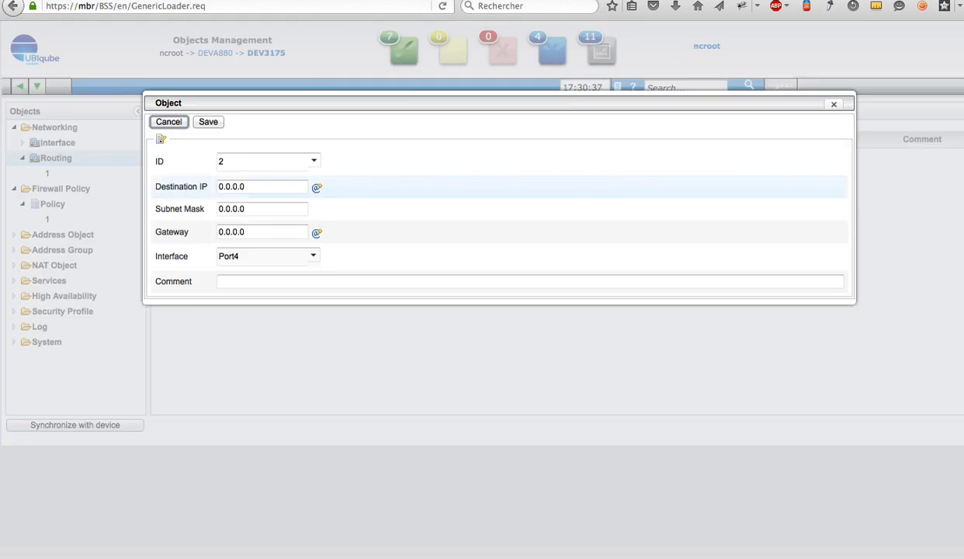
triple_click(231, 187)
key(BackSpace)
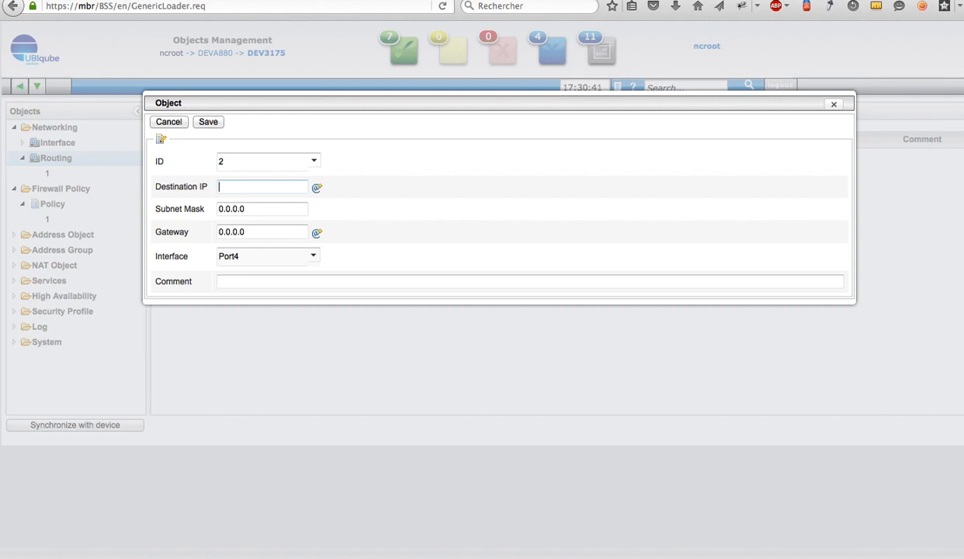
click(208, 122)
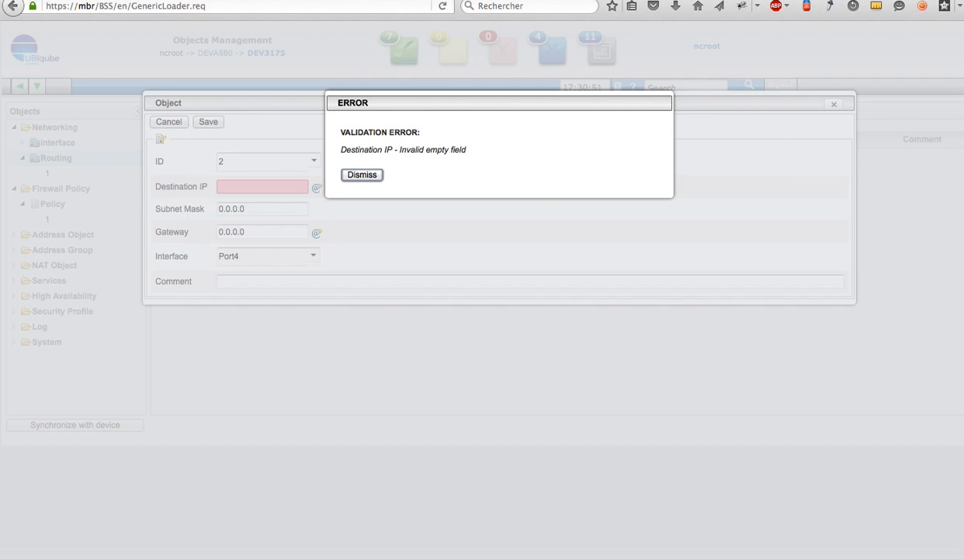
key(Return)
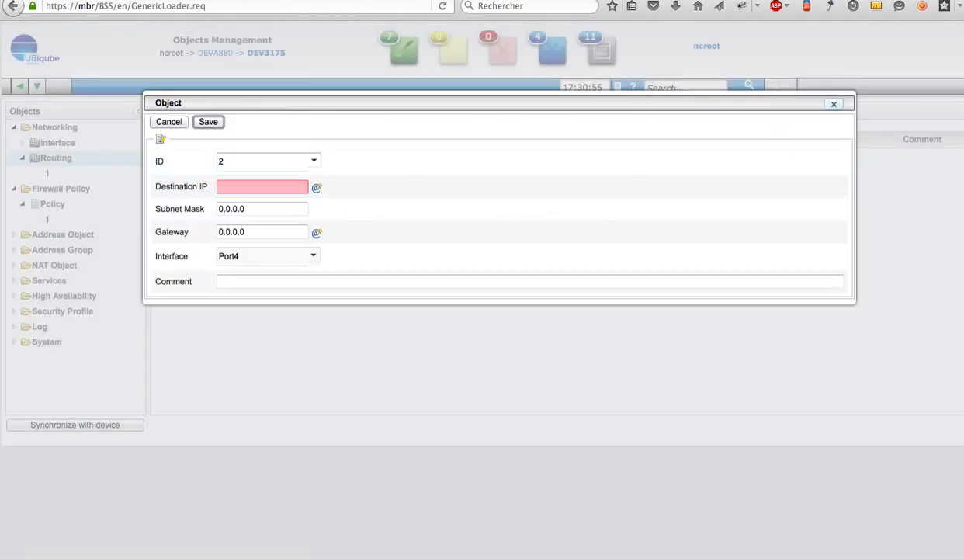
click(169, 122)
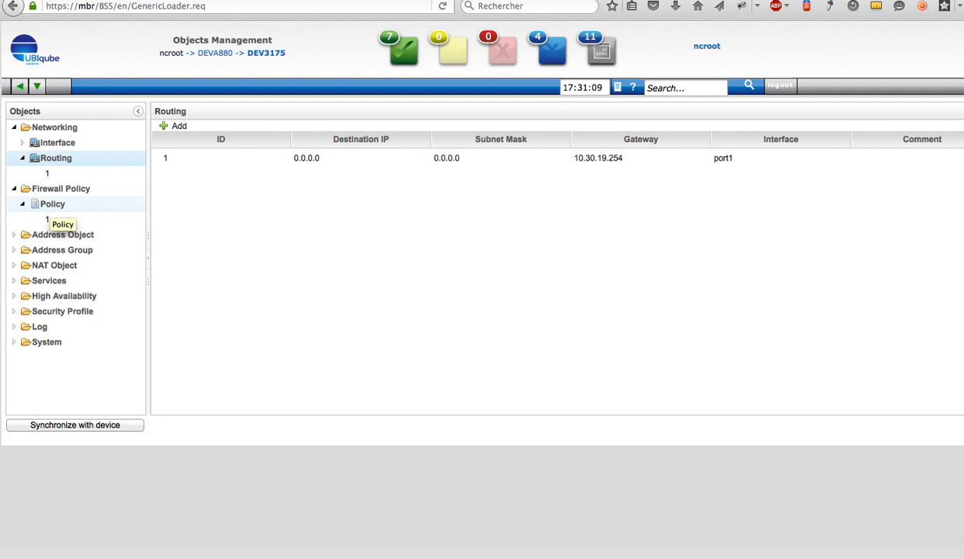
Open the firewall Policy object's definition and examine its constraint, create, update and delete templates
click(52, 205)
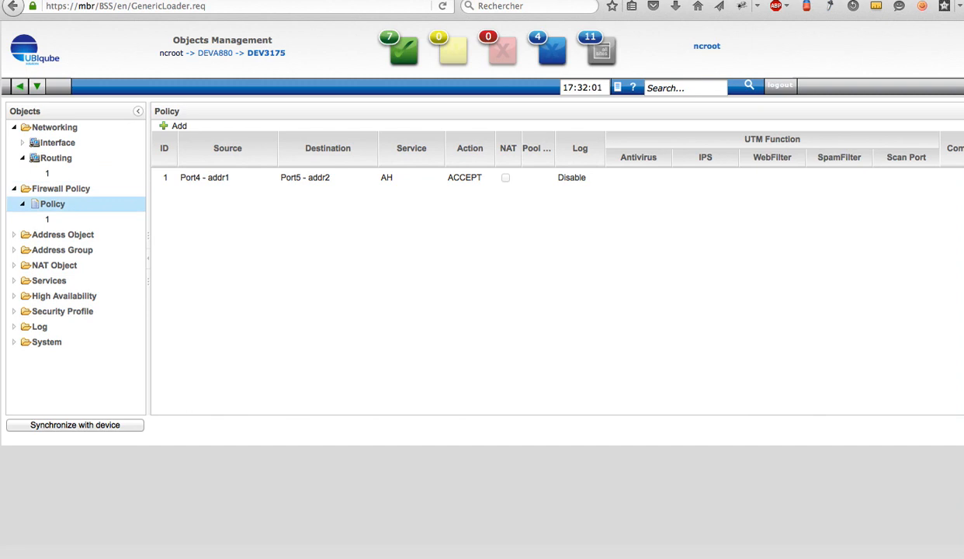
right_click(47, 205)
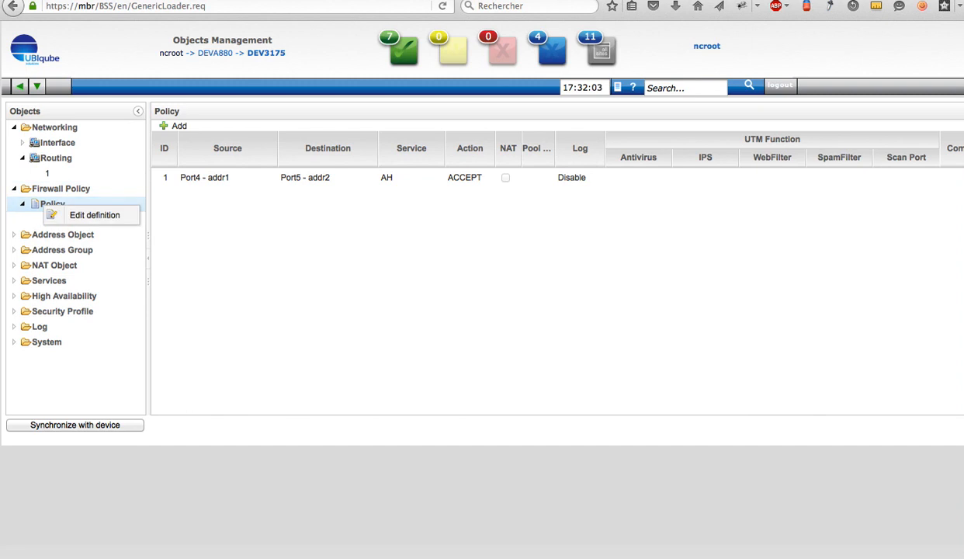
click(94, 215)
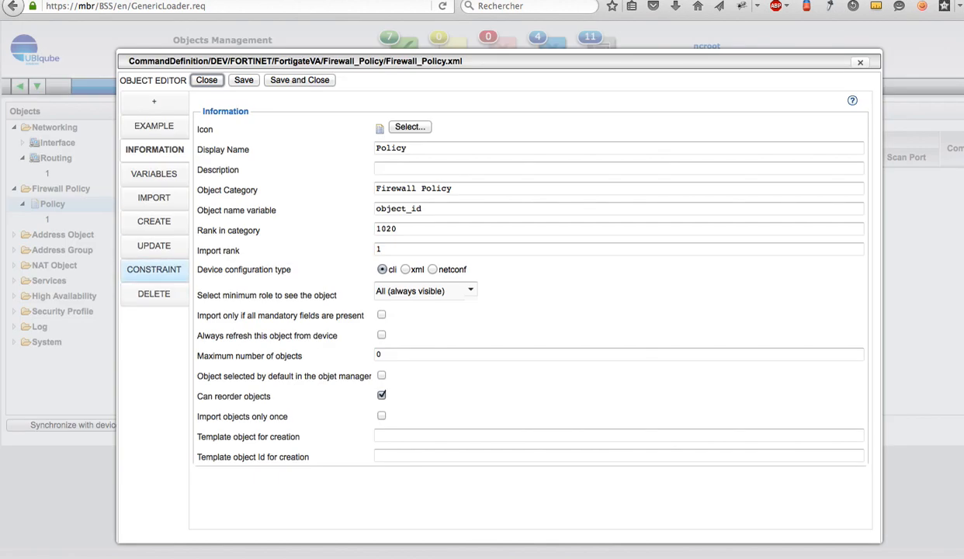
click(154, 269)
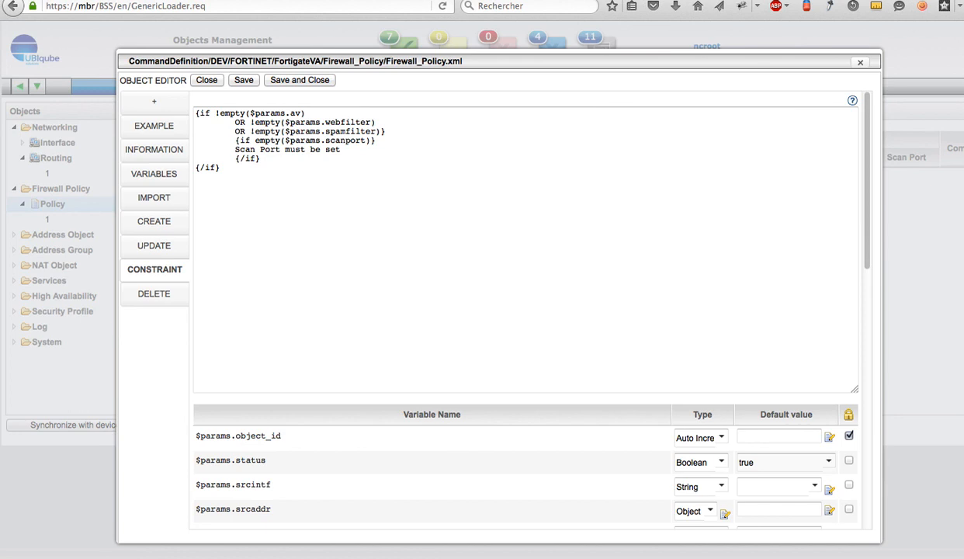
click(154, 221)
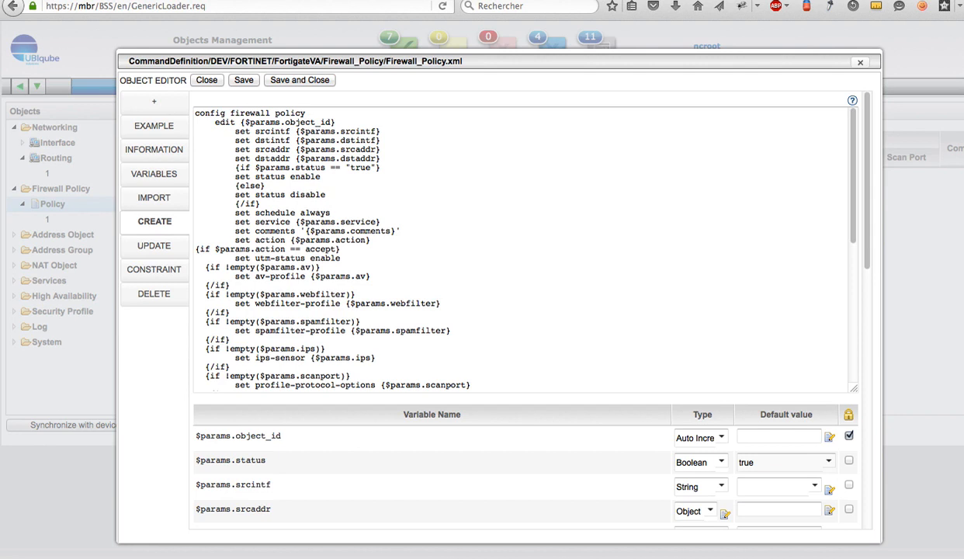
click(154, 245)
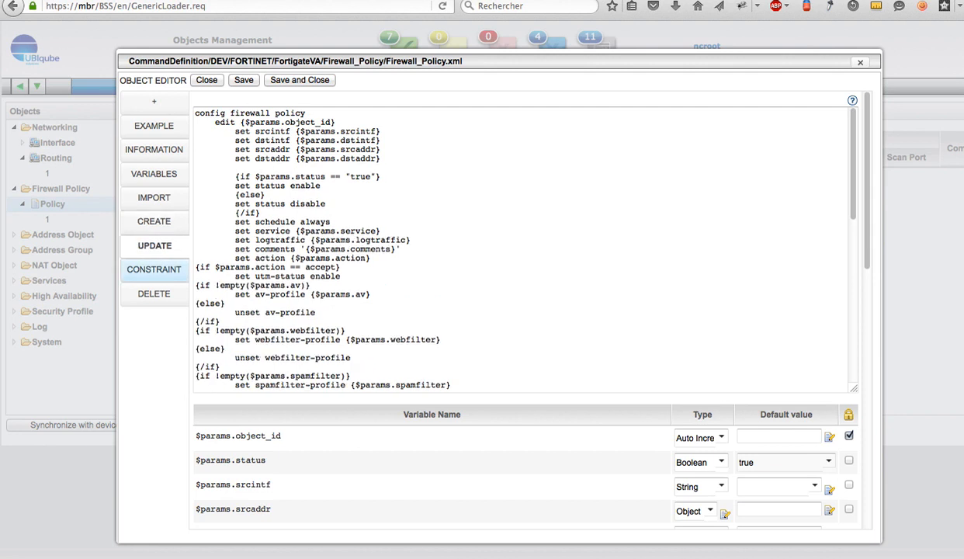
click(153, 293)
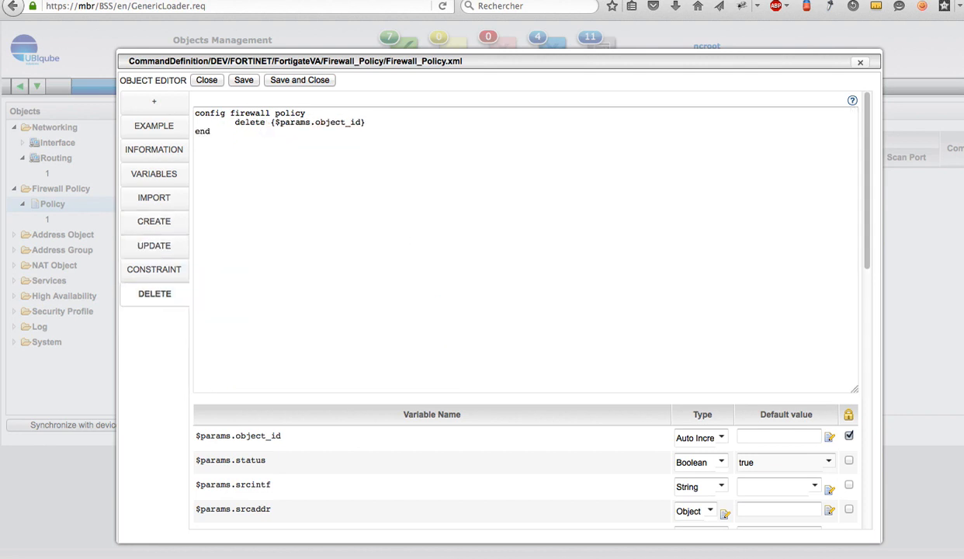
Highlight the "Scan Port must be set" line in the Policy constraint, and save and close the definition
click(154, 269)
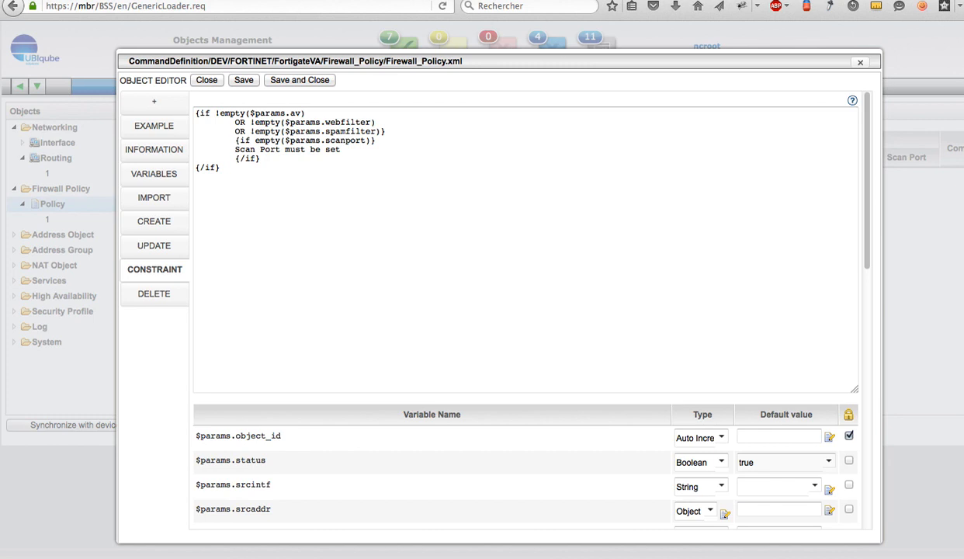
drag(342, 150, 236, 150)
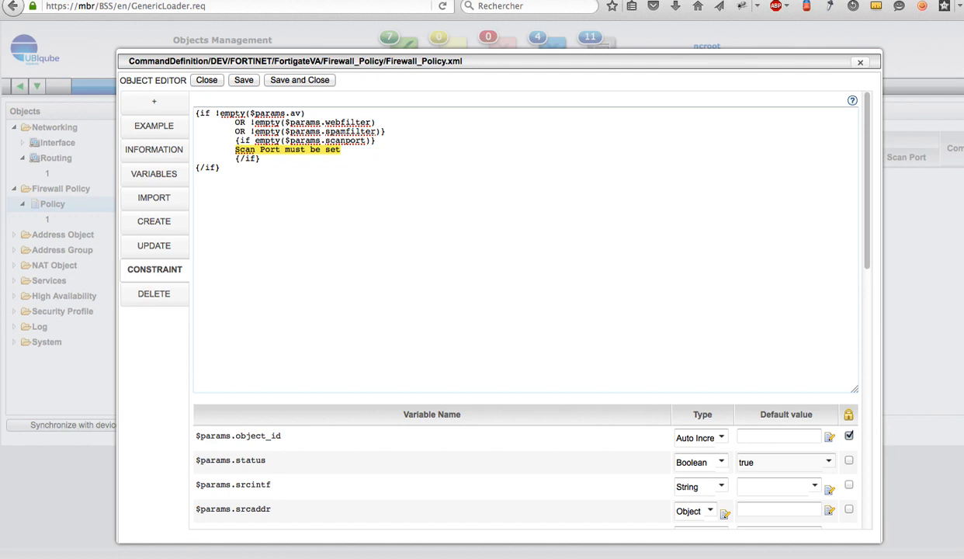
click(300, 80)
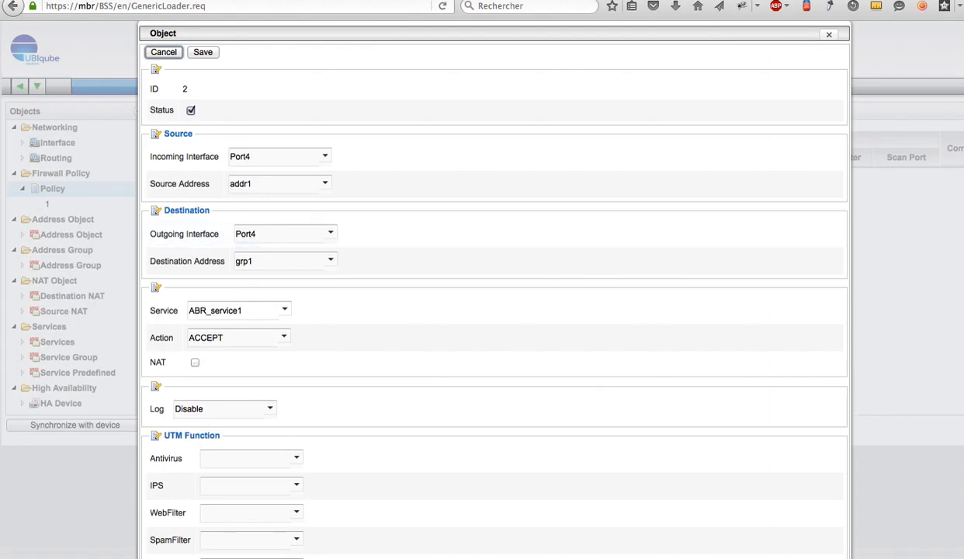
Set Antivirus to AV_1 in the new firewall policy and try to save it with Scan Port empty
click(295, 457)
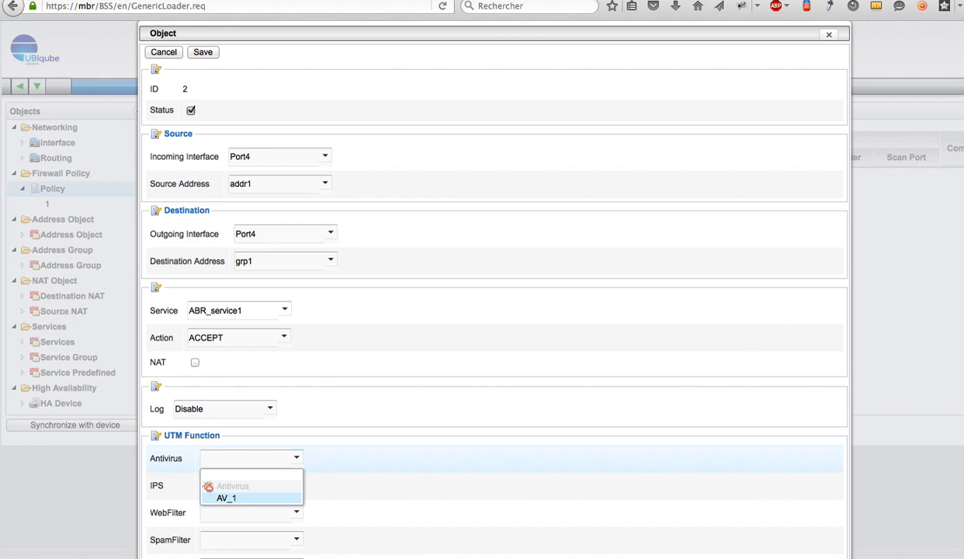
click(226, 497)
scroll(226, 498, down, 2)
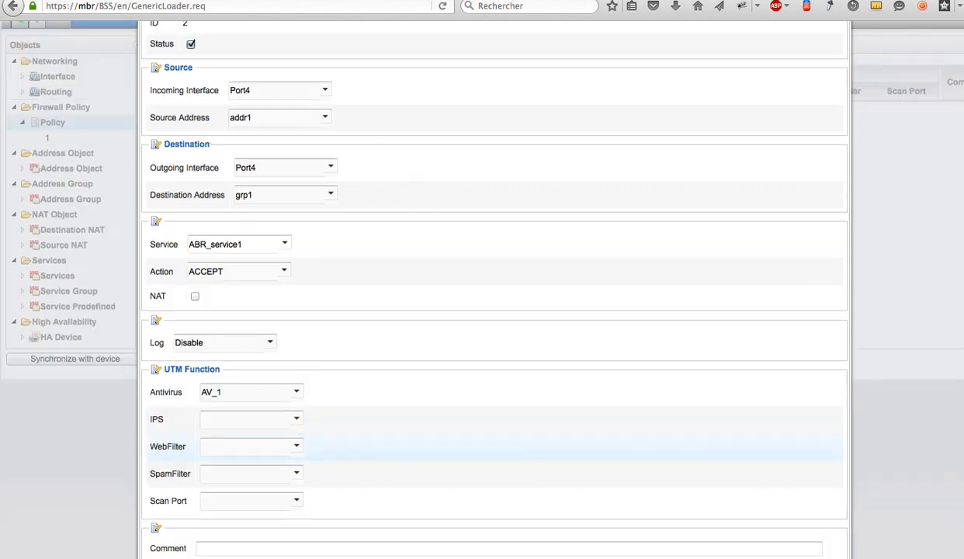
scroll(226, 497, up, 2)
scroll(226, 497, down, 2)
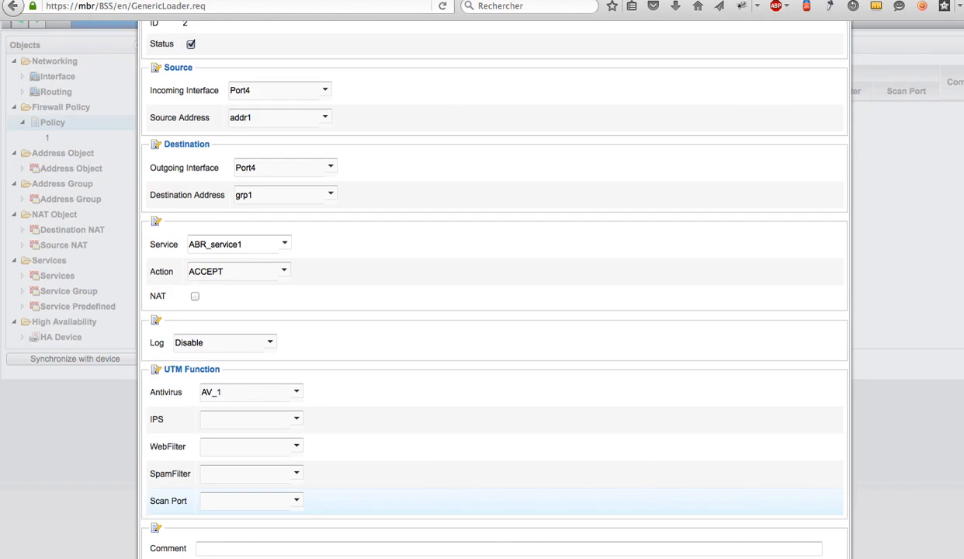
scroll(226, 497, up, 2)
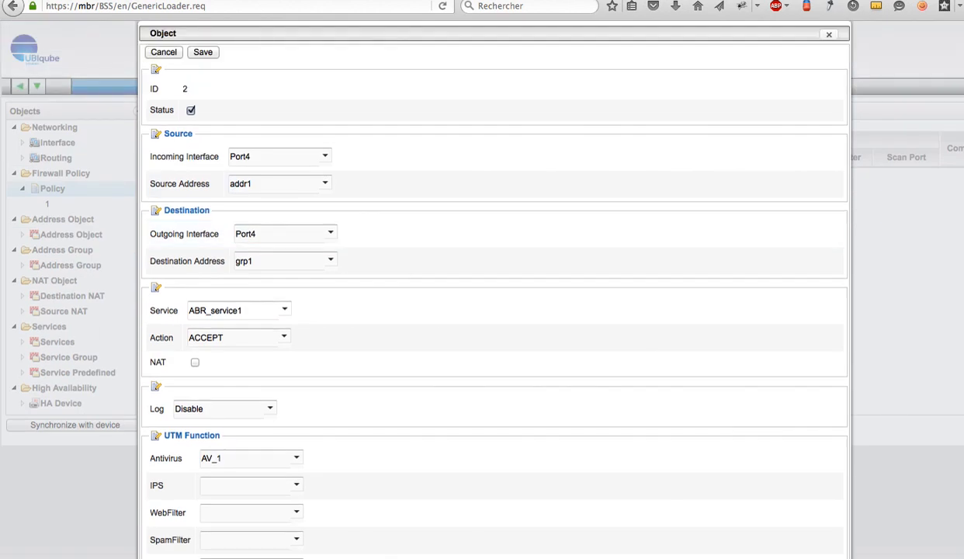
click(202, 52)
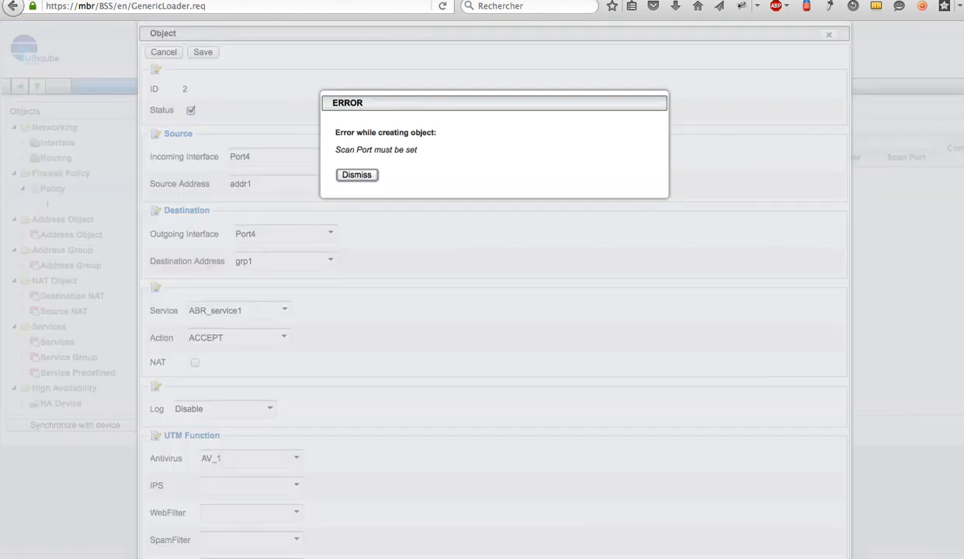
click(357, 175)
Set the new policy's Scan Port to ABR_sacnP_1 and save the policy
scroll(357, 279, down, 2)
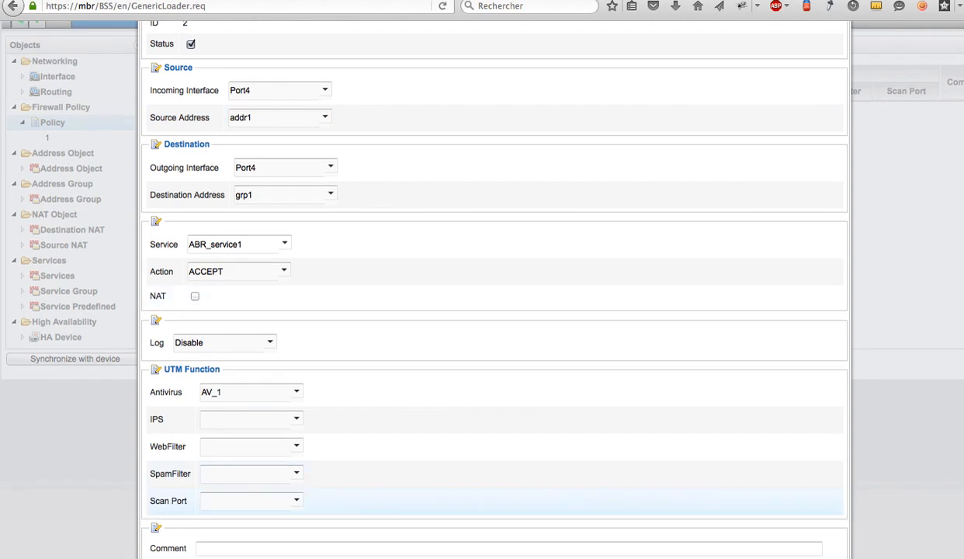
click(249, 501)
click(242, 484)
scroll(497, 310, up, 2)
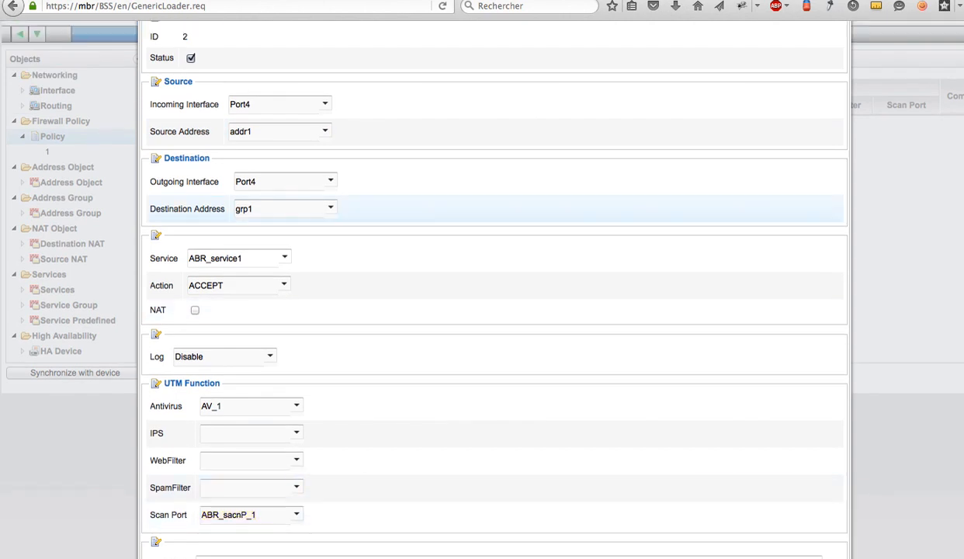
click(203, 52)
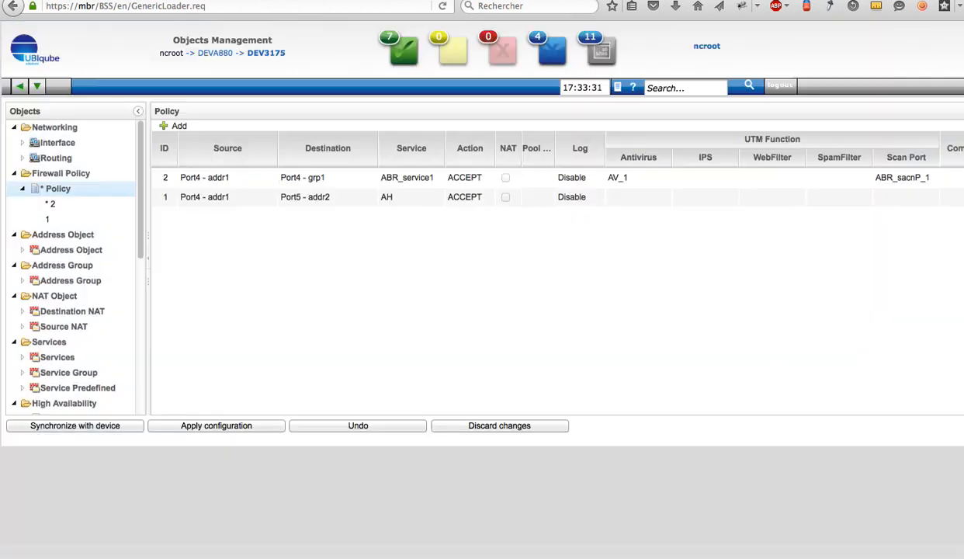